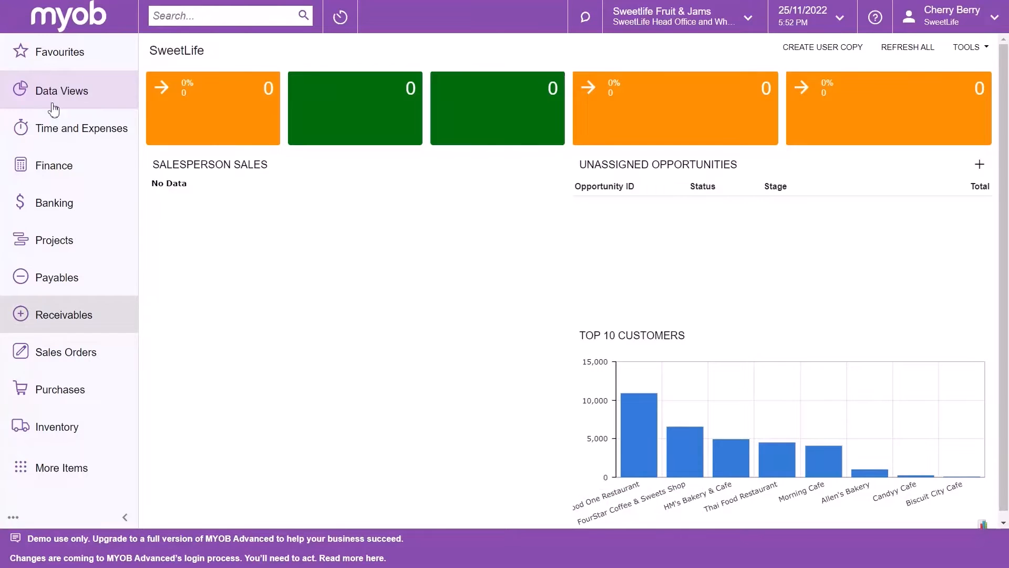
Create a new receivables document in Invoices and Memos with the type Credit Memo.
{"action": "left_click", "coordinate": [65, 323]}
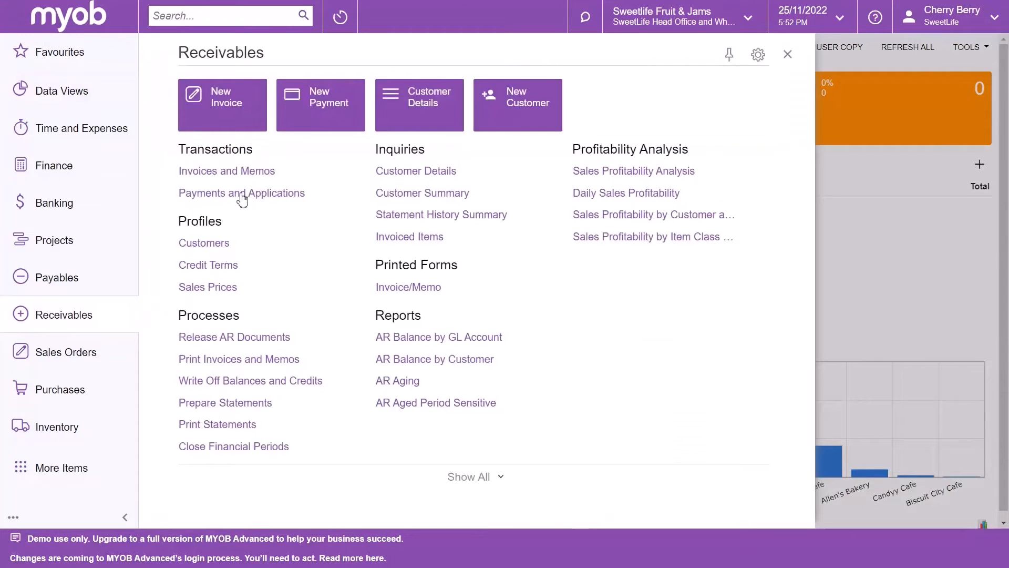
{"action": "left_click", "coordinate": [214, 175]}
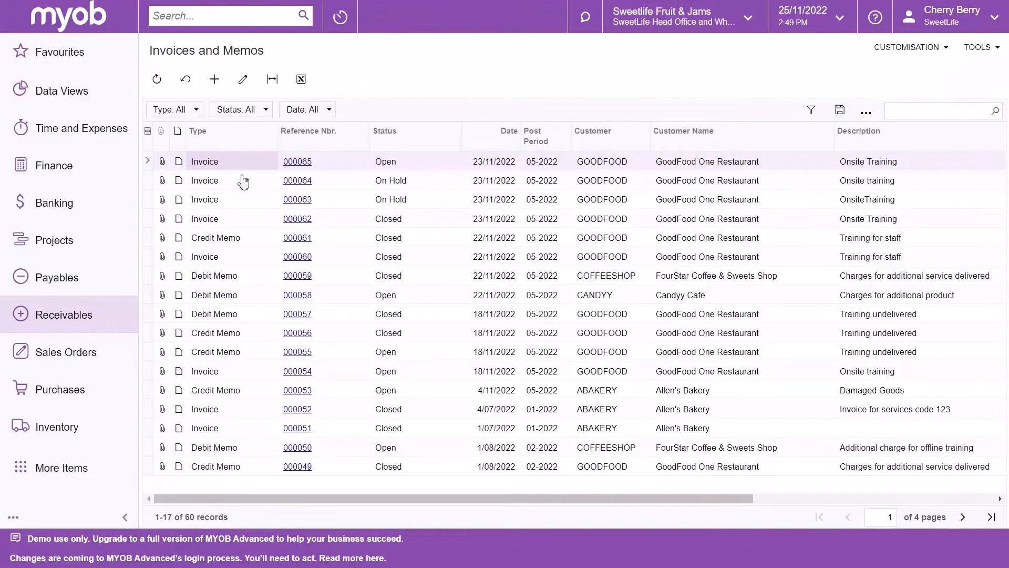
{"action": "left_click", "coordinate": [214, 80]}
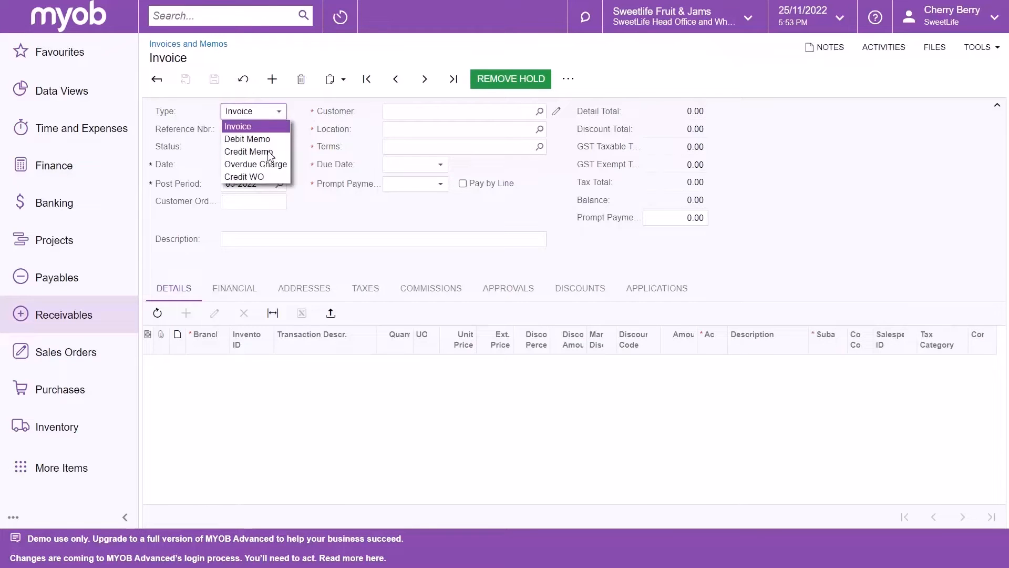
{"action": "left_click", "coordinate": [269, 152]}
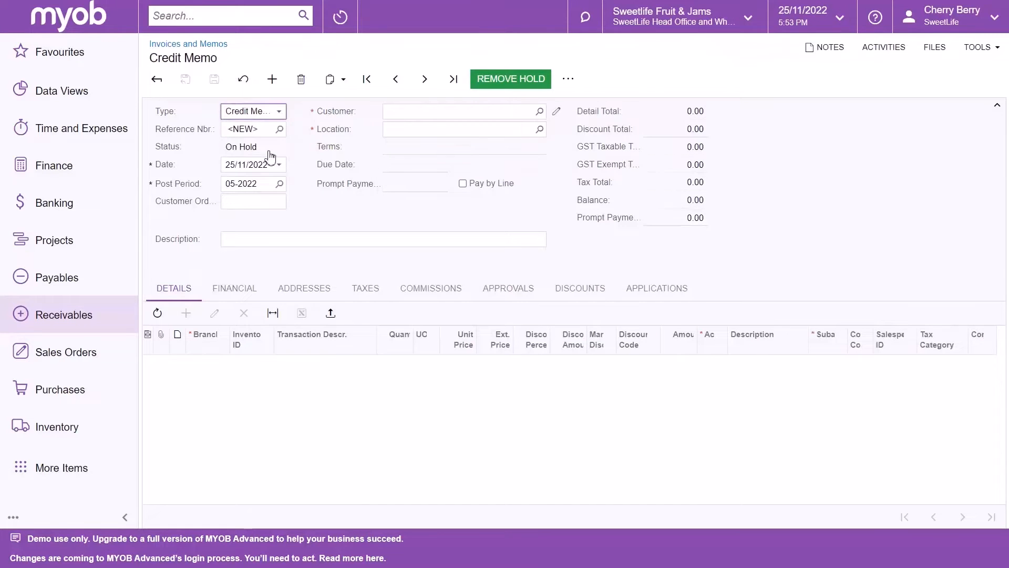
Set the credit memo's customer to GOODFOOD - GoodFood One Restaurant and its description to "Service undelivered by invoice 000019".
{"action": "left_click", "coordinate": [540, 113]}
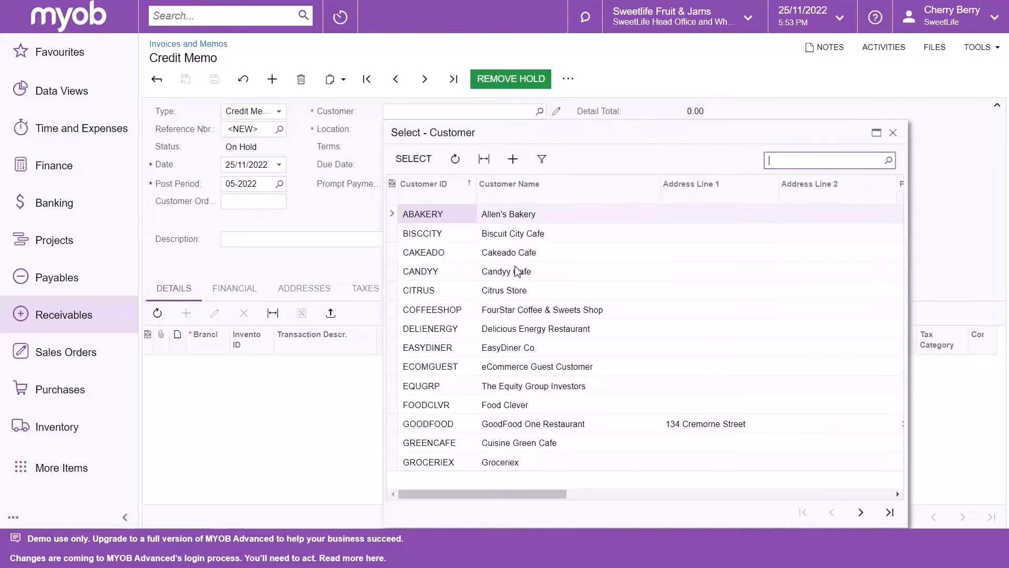
{"action": "left_click", "coordinate": [489, 427]}
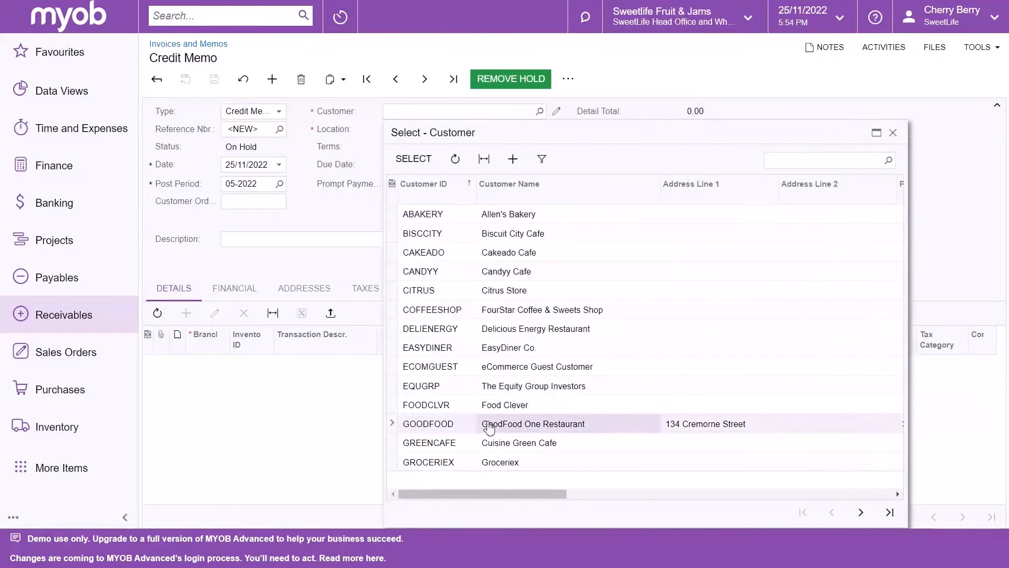
{"action": "left_click", "coordinate": [413, 158]}
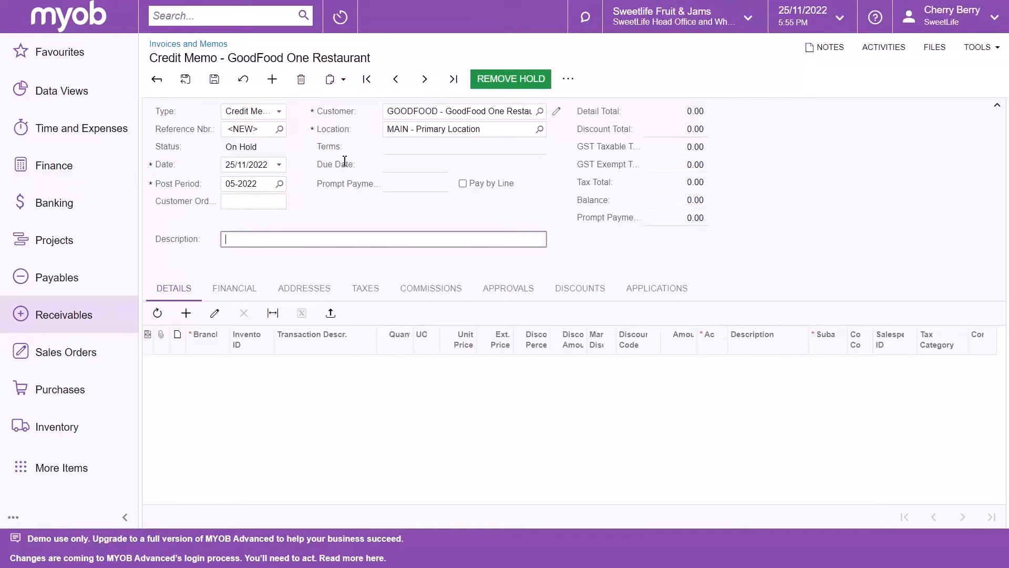
{"action": "type", "text": "Servi"}
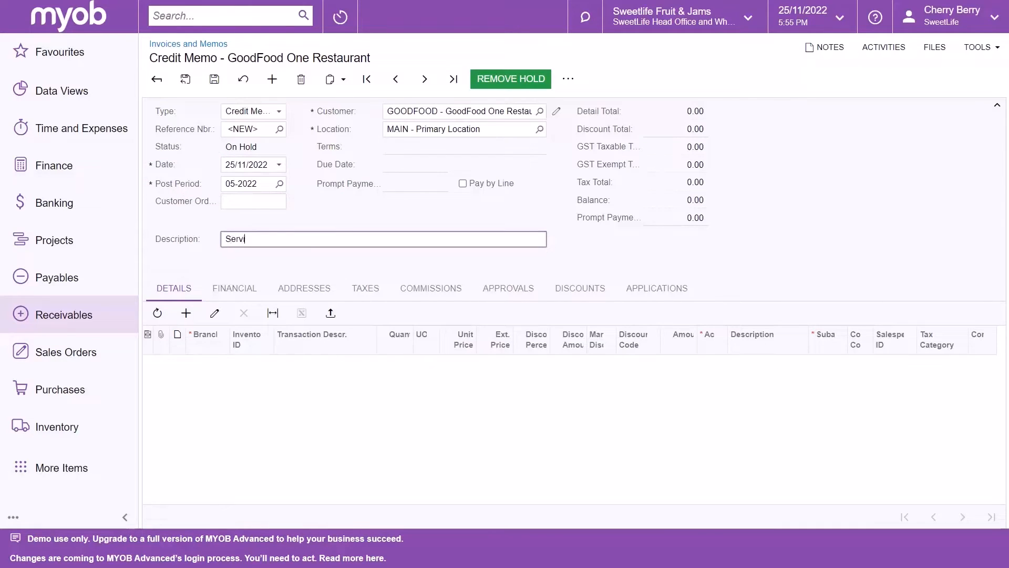
{"action": "type", "text": "ce undelivere"}
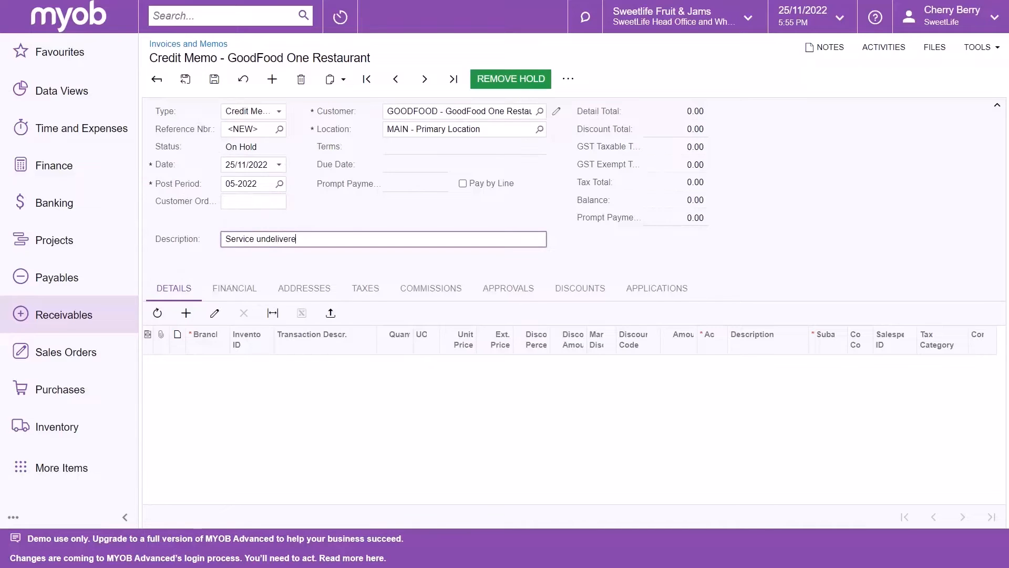
{"action": "type", "text": "d by invoice 000019"}
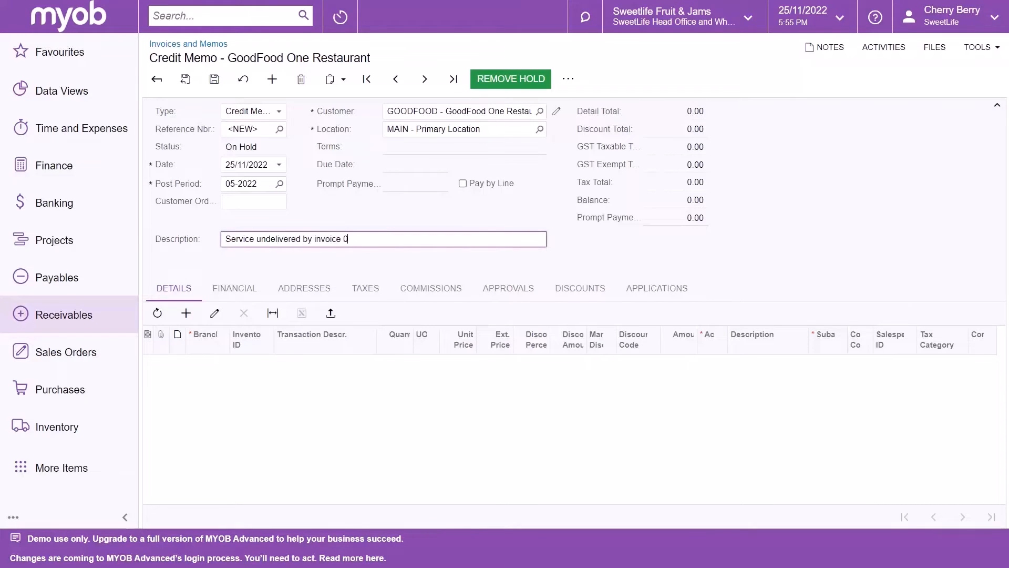
{"action": "key", "text": "Tab"}
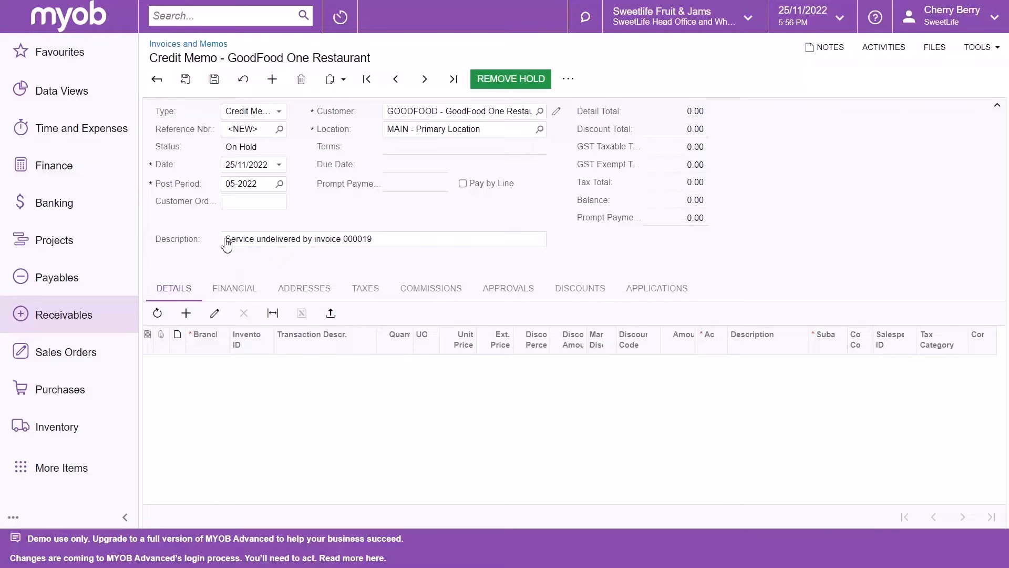
Add a detail line with the transaction description "Service undelivered by invoice 000019" and an extended price of 45.00.
{"action": "left_click", "coordinate": [186, 314]}
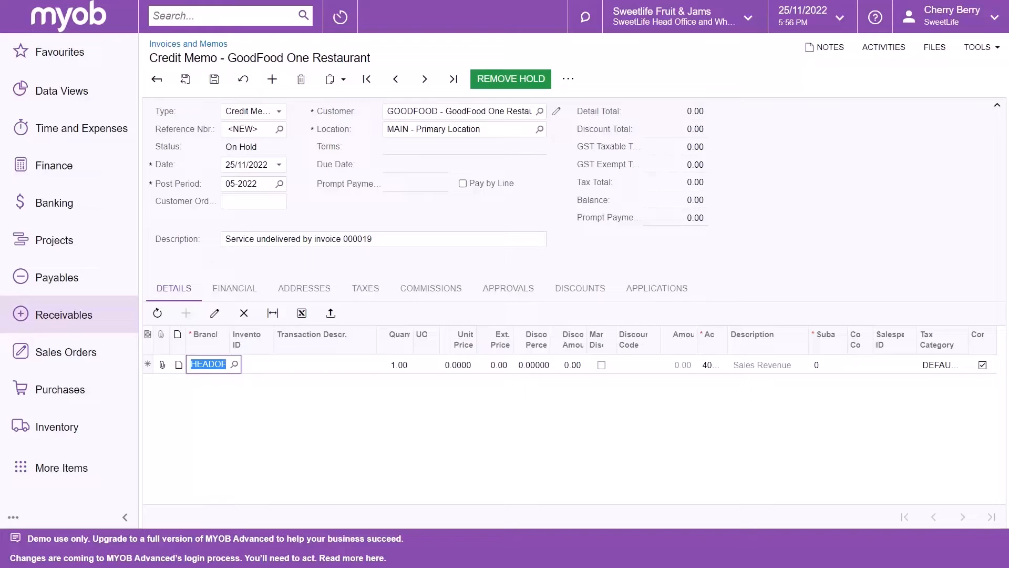
{"action": "key", "text": "Tab"}
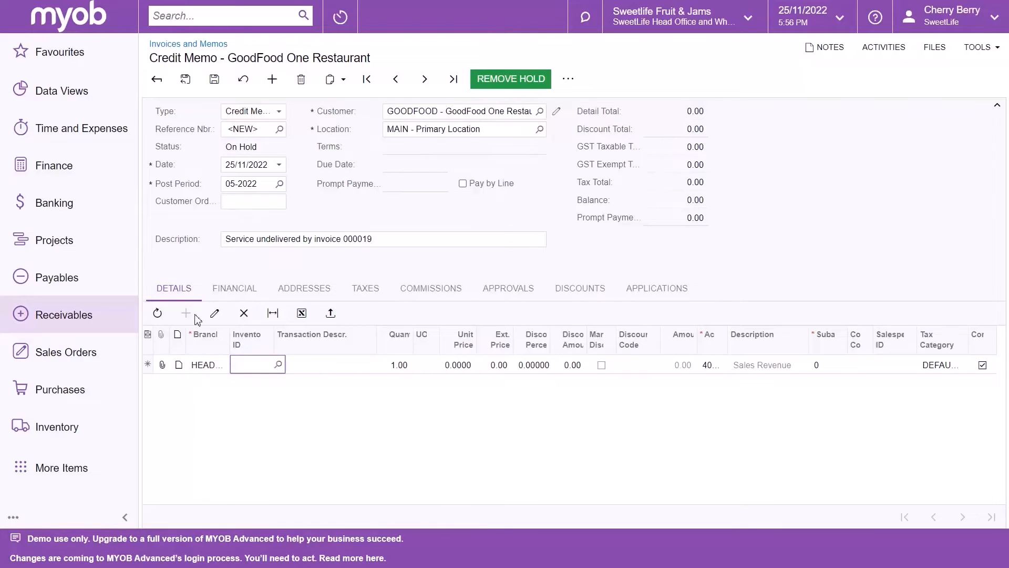
{"action": "left_click", "coordinate": [309, 370]}
{"action": "type", "text": "Service unde"}
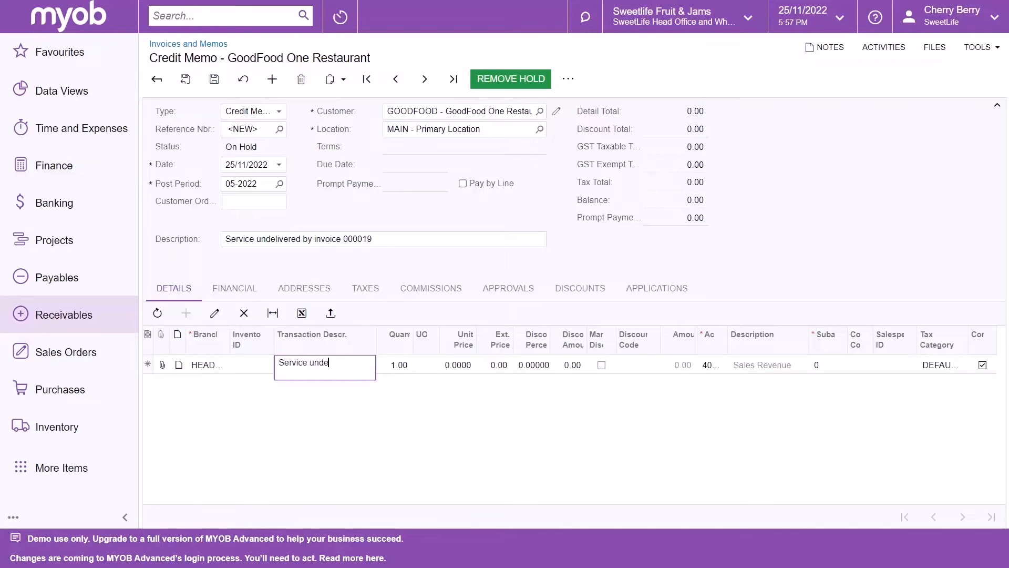
{"action": "type", "text": "livered by in"}
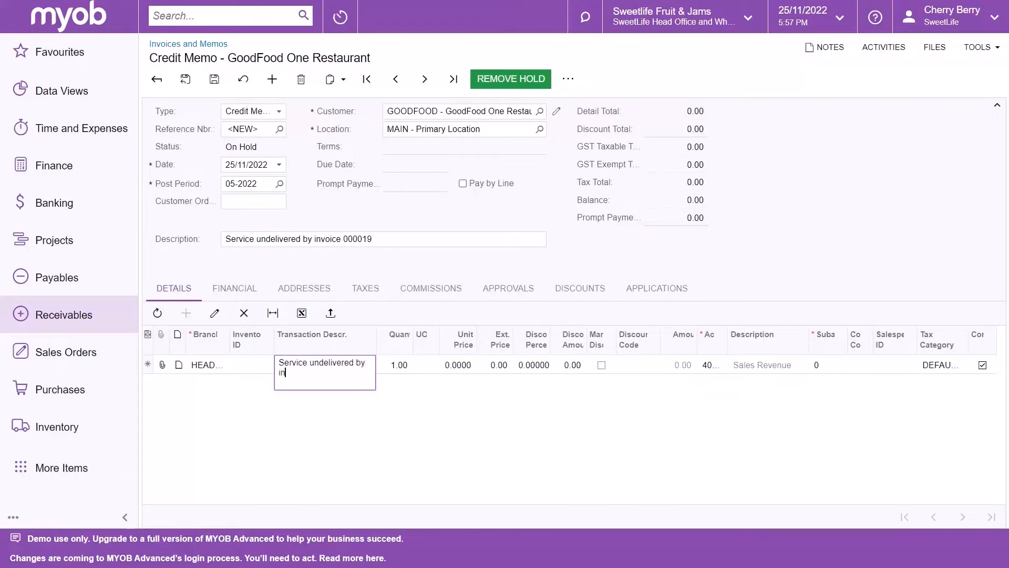
{"action": "type", "text": "voice 000019"}
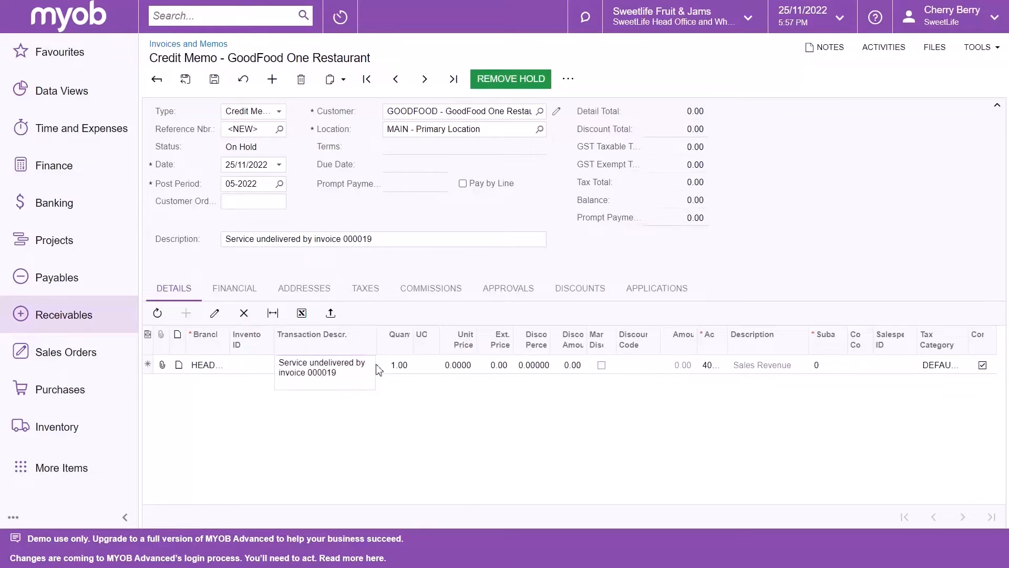
{"action": "left_click", "coordinate": [504, 368]}
{"action": "type", "text": "45.00"}
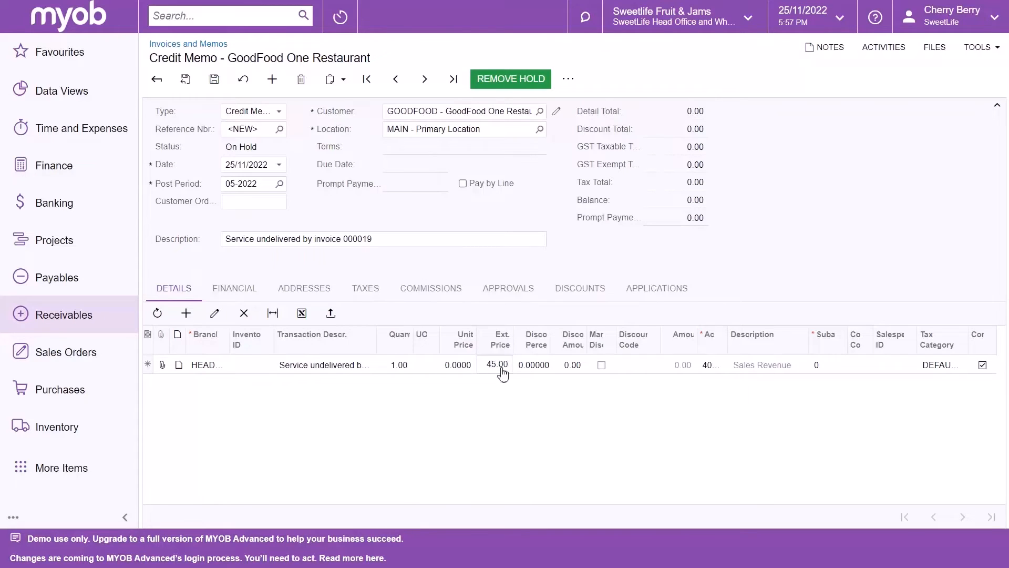
Take the GoodFood One Restaurant credit memo off hold and release it.
{"action": "left_click", "coordinate": [507, 87]}
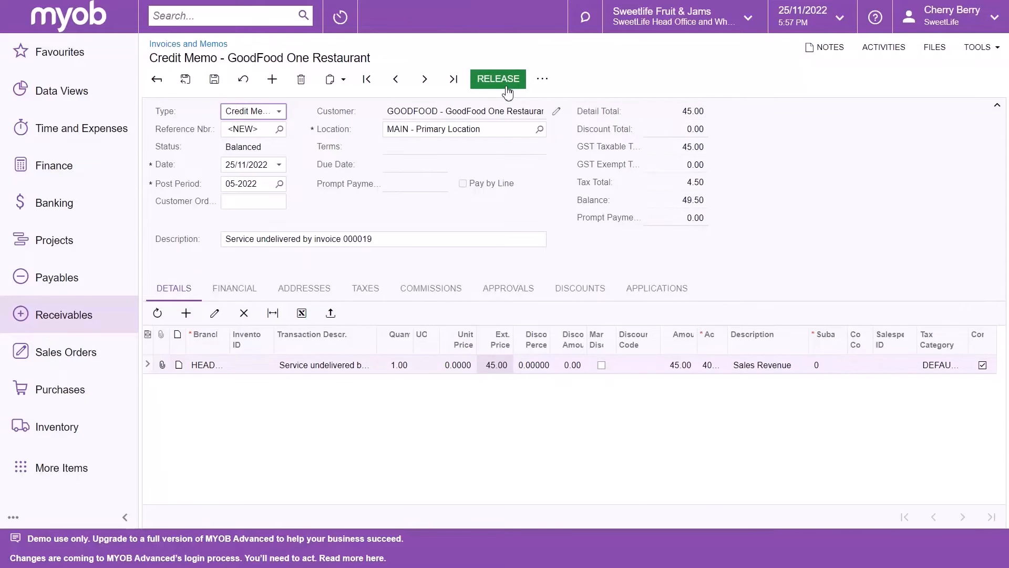
{"action": "left_click", "coordinate": [507, 88]}
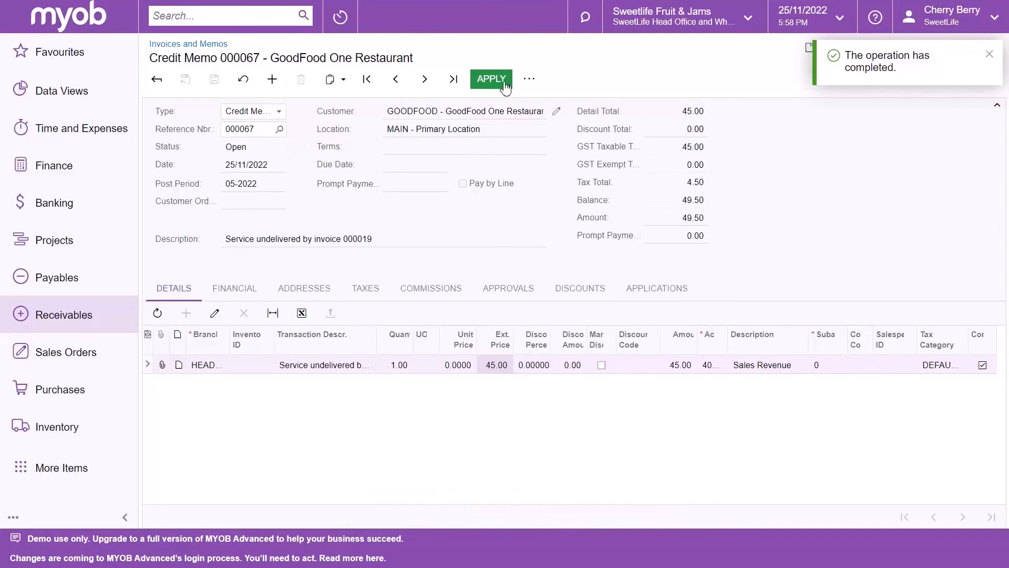
Apply the credit memo to invoice 000019, release the application, and view the memo's application history.
{"action": "left_click", "coordinate": [481, 84]}
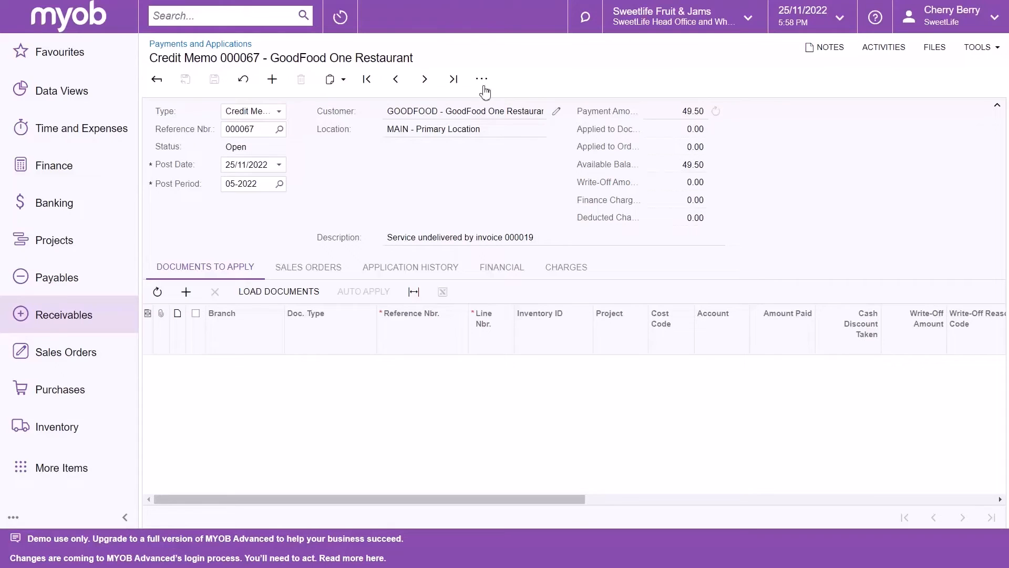
{"action": "left_click", "coordinate": [187, 292]}
{"action": "left_click", "coordinate": [466, 366]}
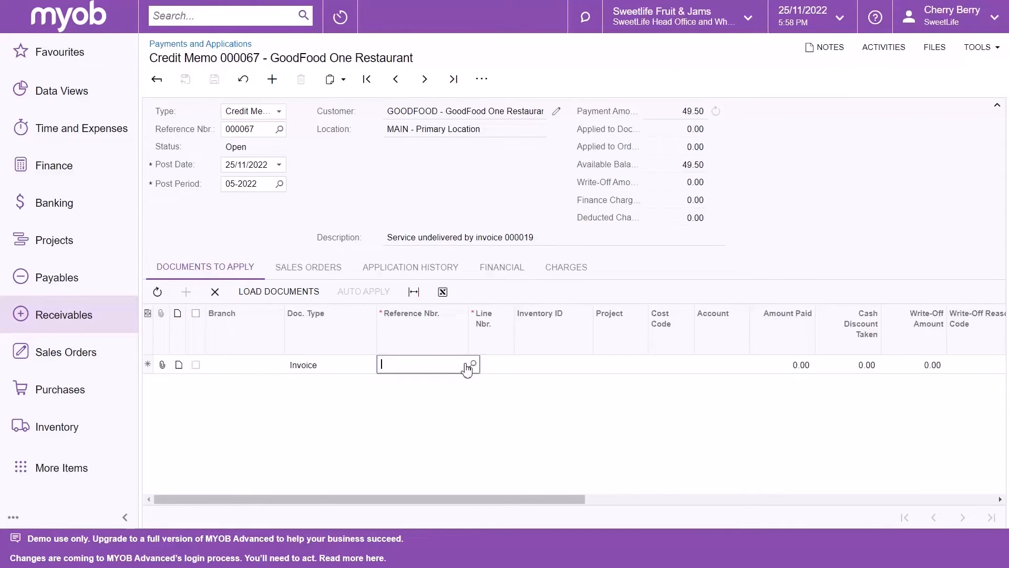
{"action": "left_click", "coordinate": [473, 364]}
{"action": "left_click", "coordinate": [436, 252]}
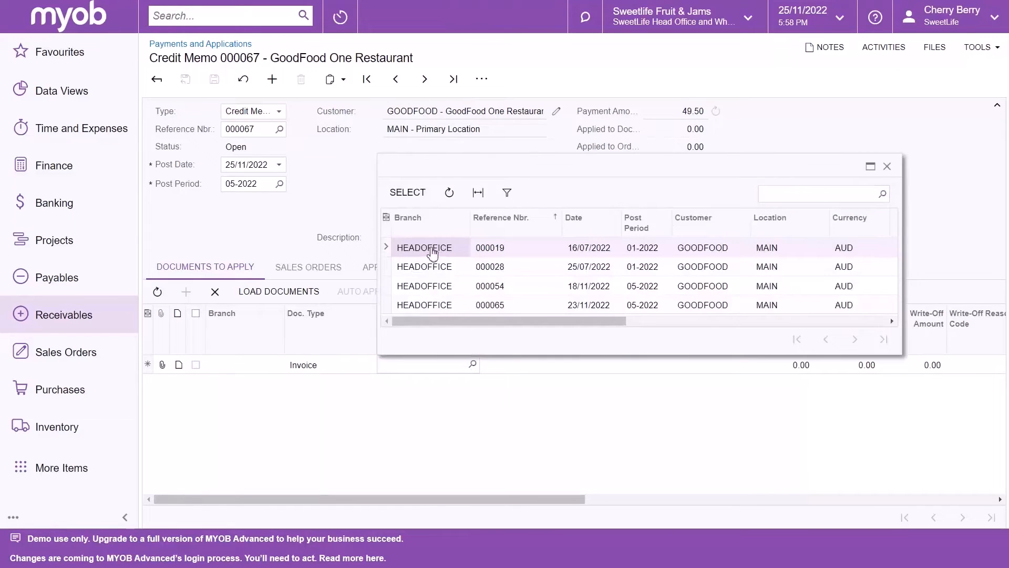
{"action": "left_click", "coordinate": [419, 202]}
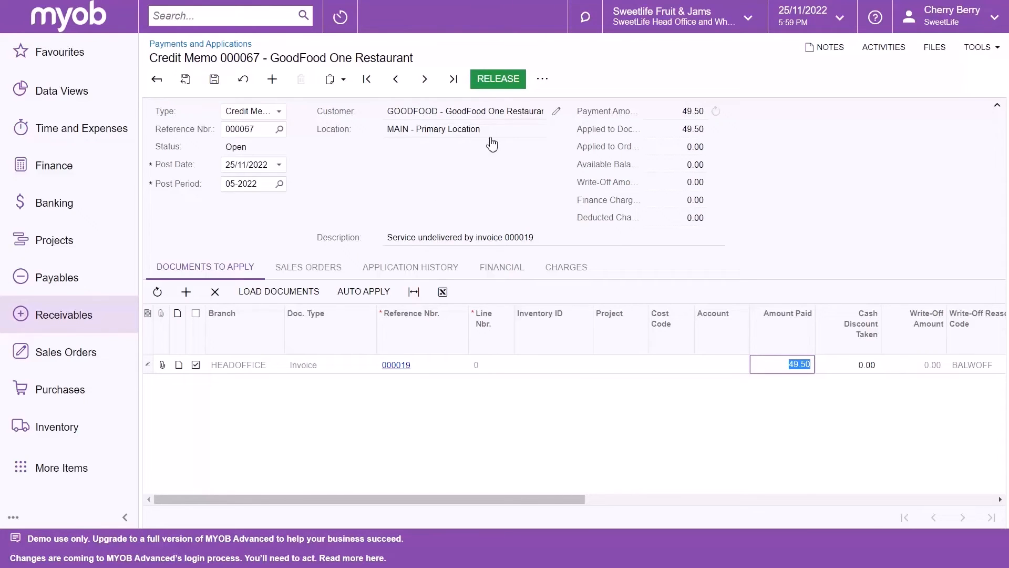
{"action": "left_click", "coordinate": [505, 78]}
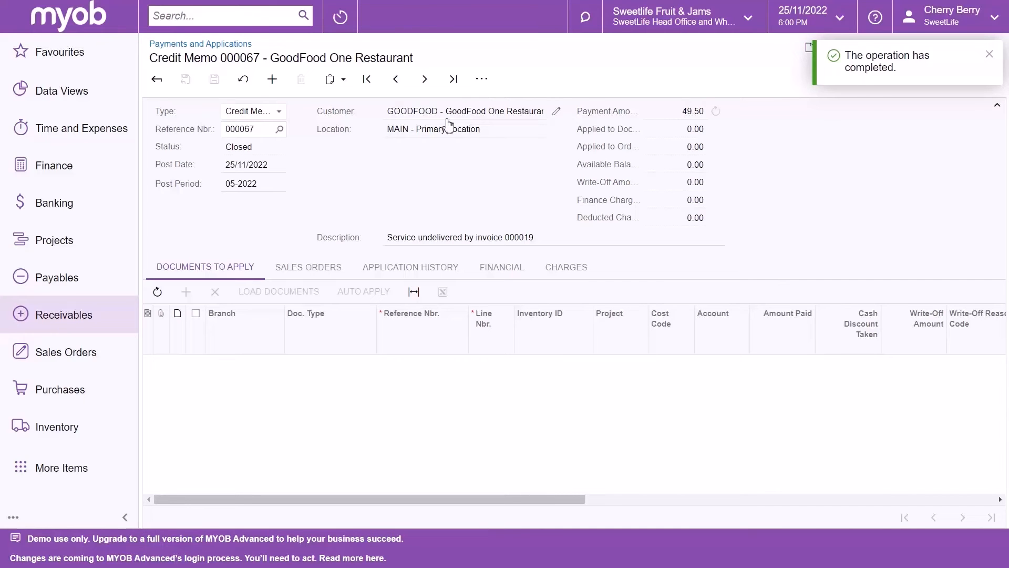
{"action": "left_click", "coordinate": [427, 266]}
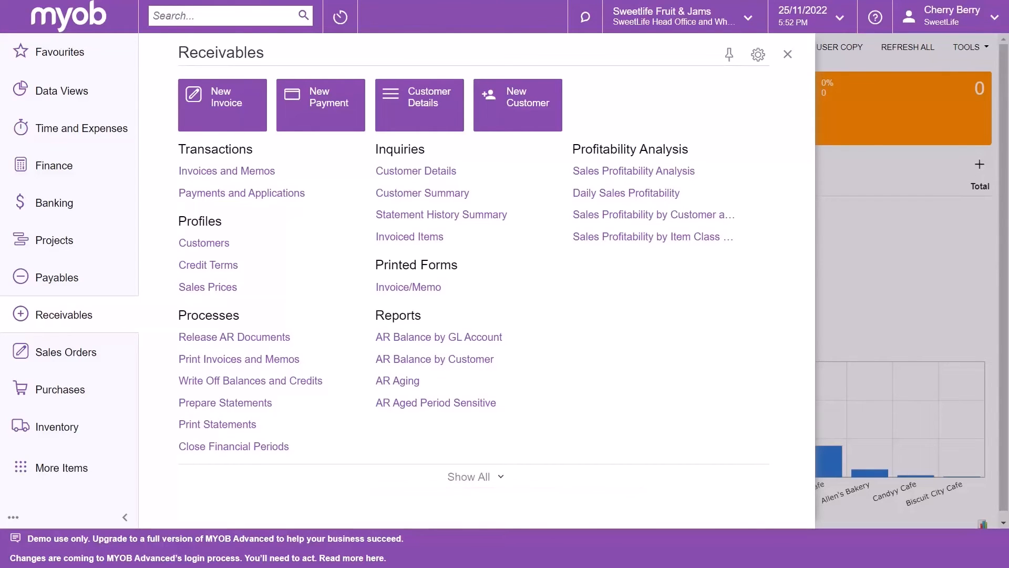
Open invoice 000071 from the Invoices and Memos list and reverse it into a credit memo applied to that invoice.
{"action": "left_click", "coordinate": [226, 171]}
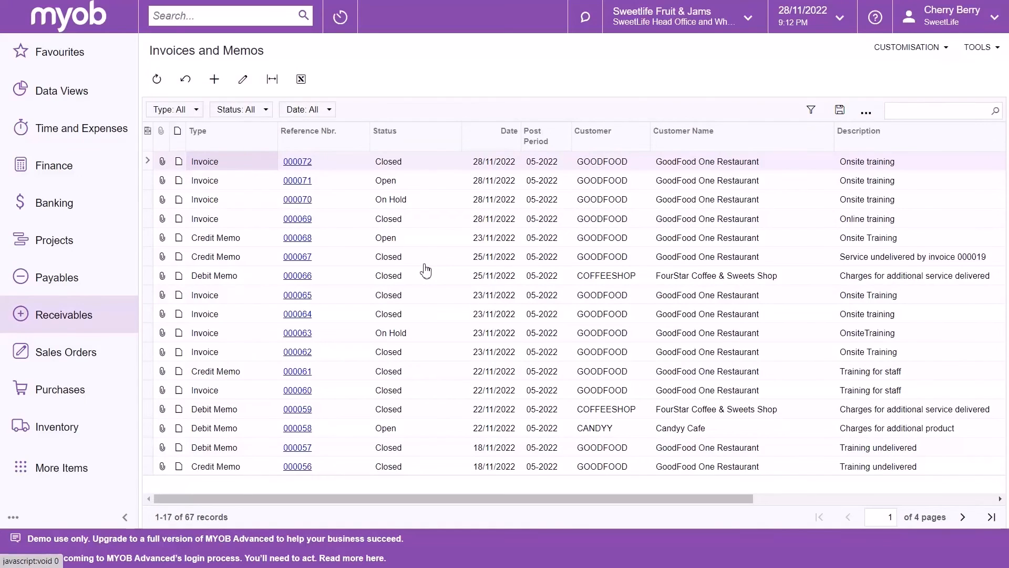
{"action": "left_click", "coordinate": [298, 181]}
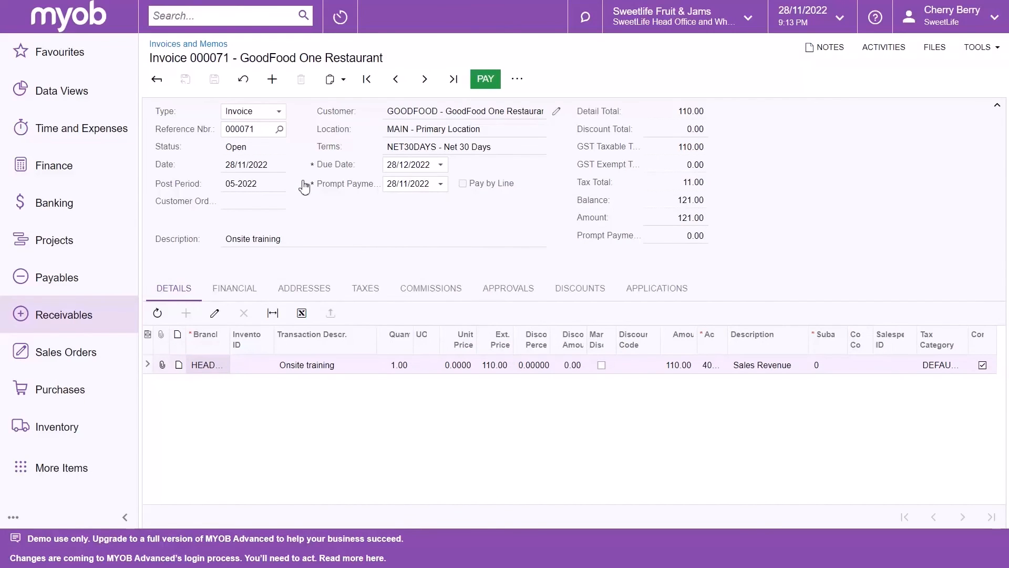
{"action": "left_click", "coordinate": [518, 80]}
{"action": "left_click", "coordinate": [606, 263]}
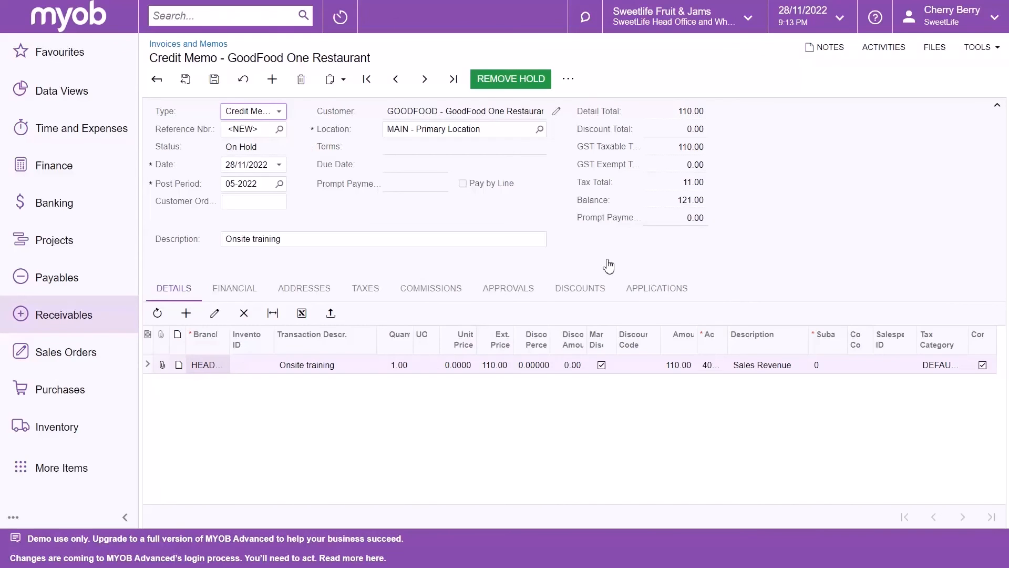
Take the reversing credit memo off hold, release it, and return to the Invoices and Memos list.
{"action": "left_click", "coordinate": [508, 87]}
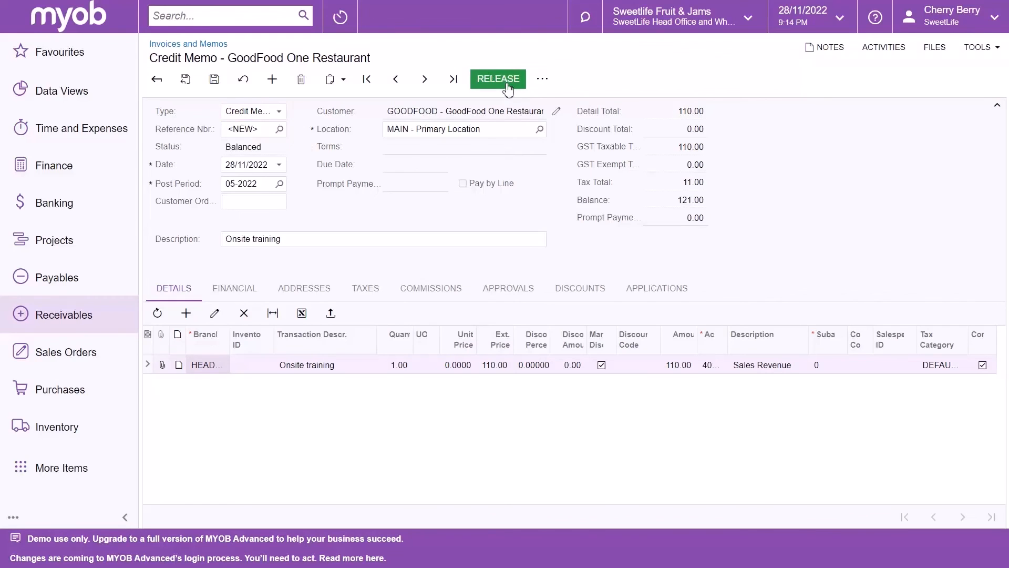
{"action": "left_click", "coordinate": [507, 83]}
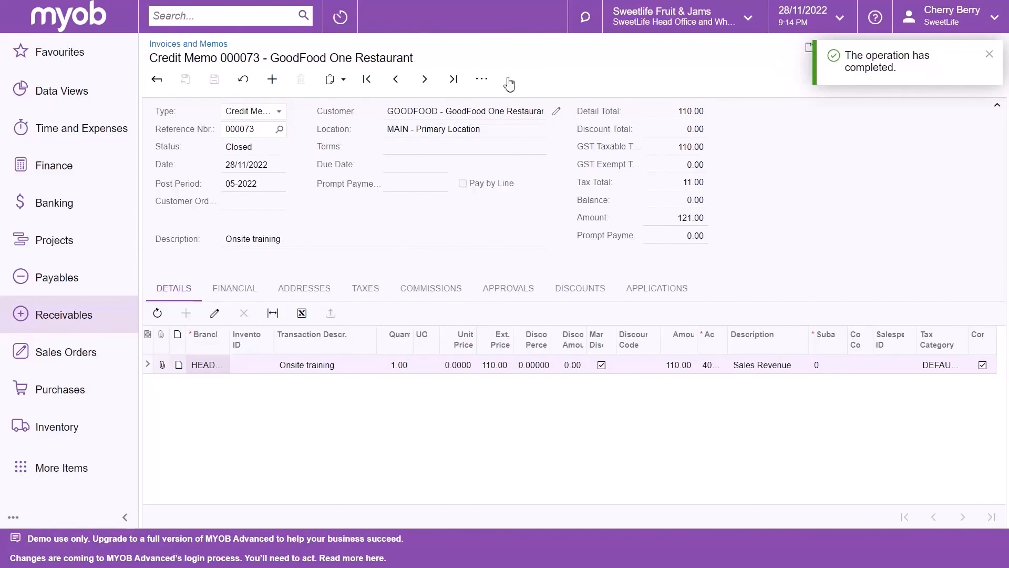
{"action": "left_click", "coordinate": [203, 44]}
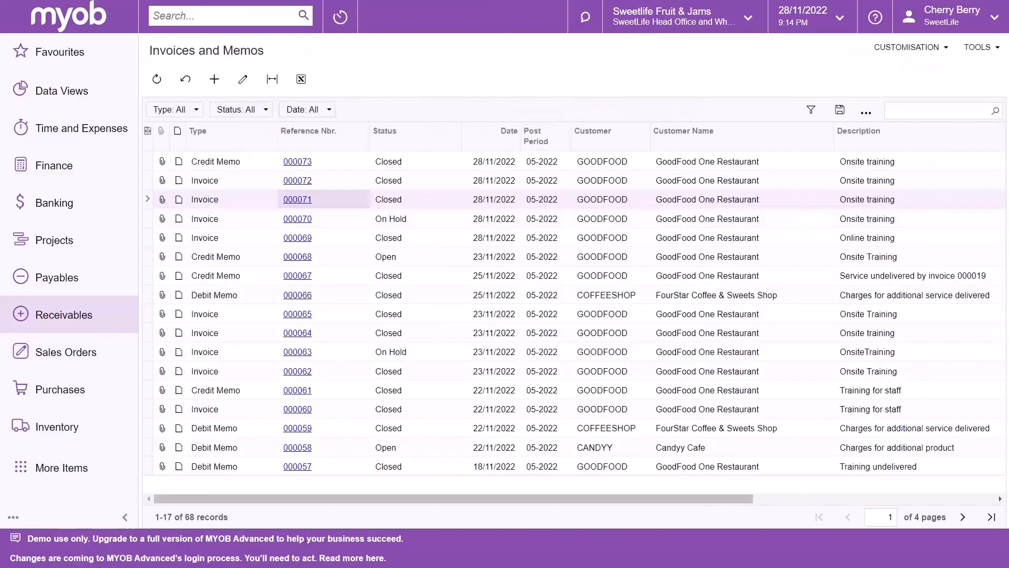